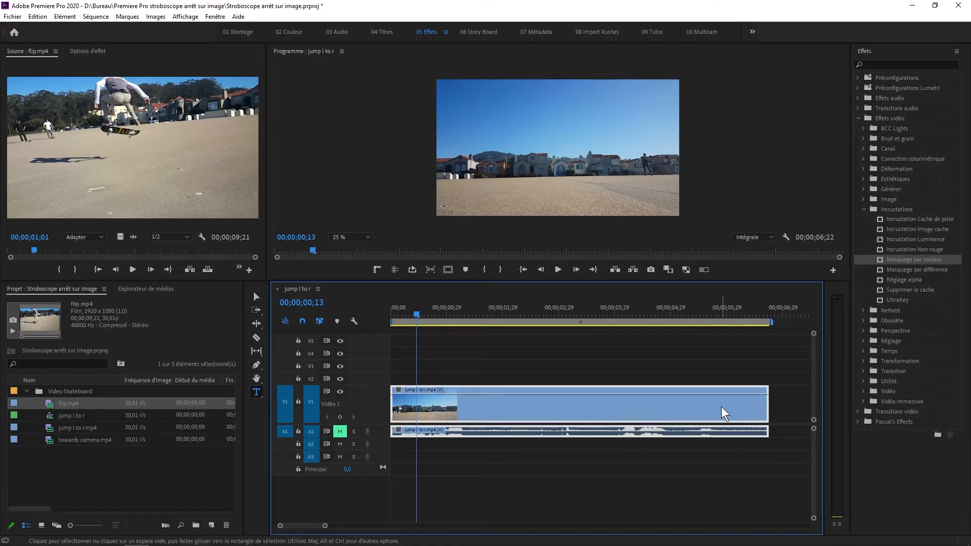
# - Apply the Stabilisation video effect to the jump l to r.mp4 clip on track V1
pyautogui.moveTo(419, 314); pyautogui.dragTo(558, 189)
pyautogui.moveTo(580, 332); pyautogui.dragTo(517, 340)
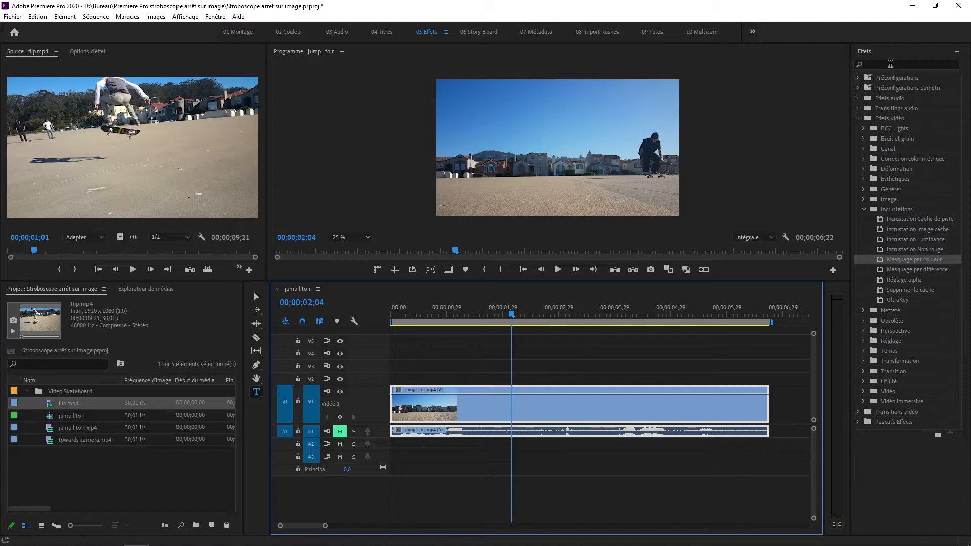
pyautogui.click(890, 65)
pyautogui.write('stab')
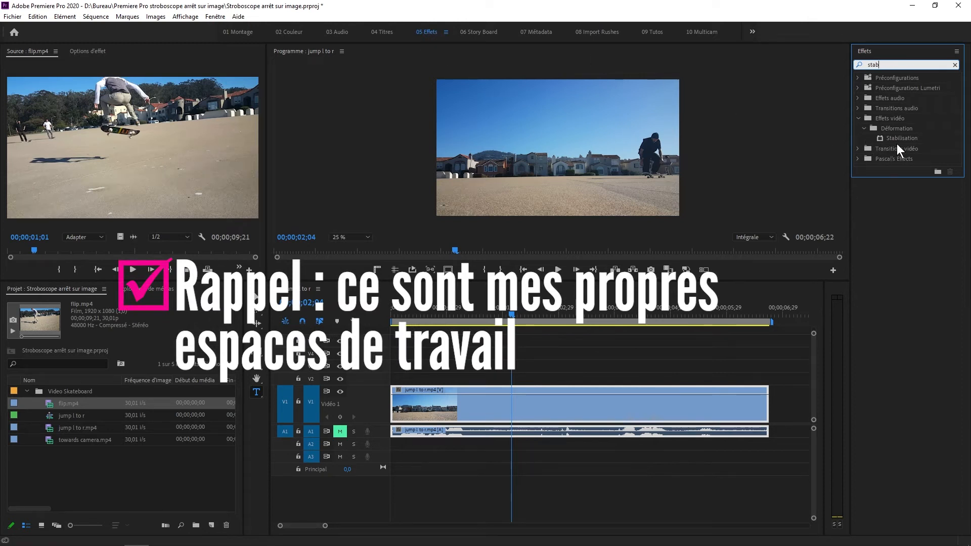
pyautogui.moveTo(900, 139); pyautogui.dragTo(501, 405)
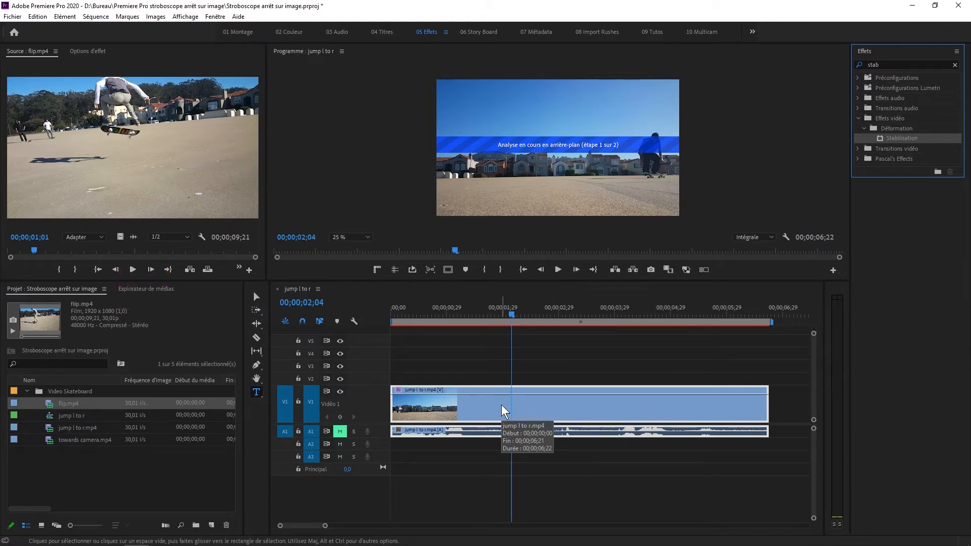
# - Display the effect options of the jump l to r.mp4 clip and examine the Stabilisation settings
pyautogui.hotkey('shift', '2')
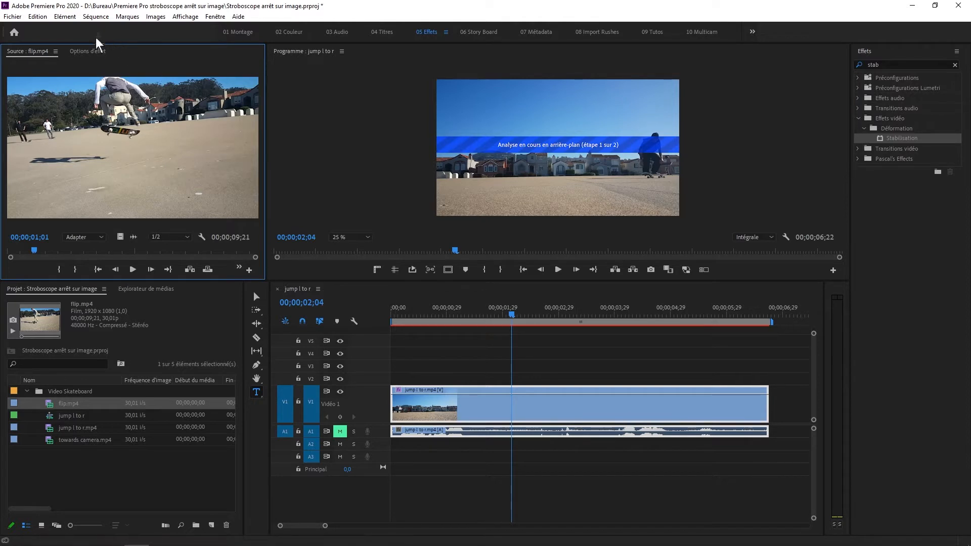
pyautogui.click(97, 53)
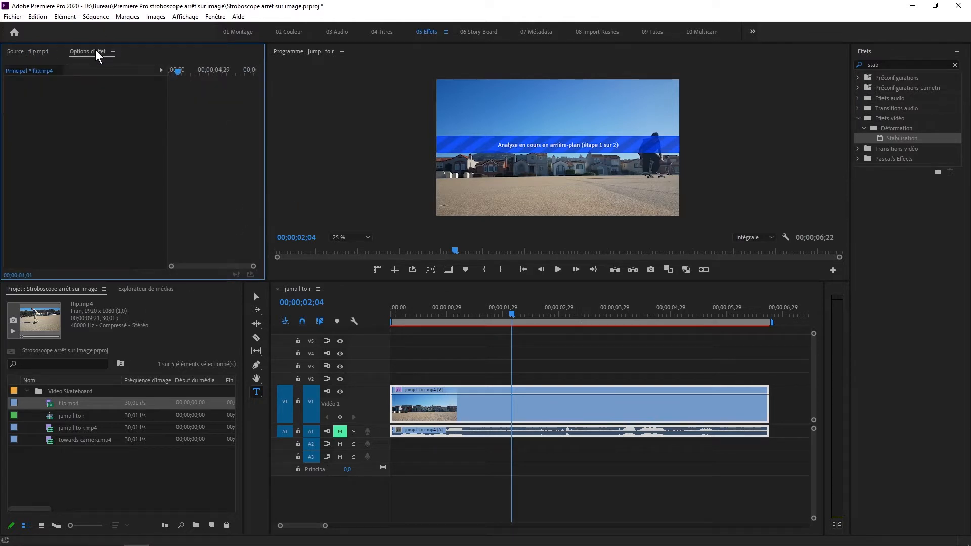
pyautogui.click(429, 399)
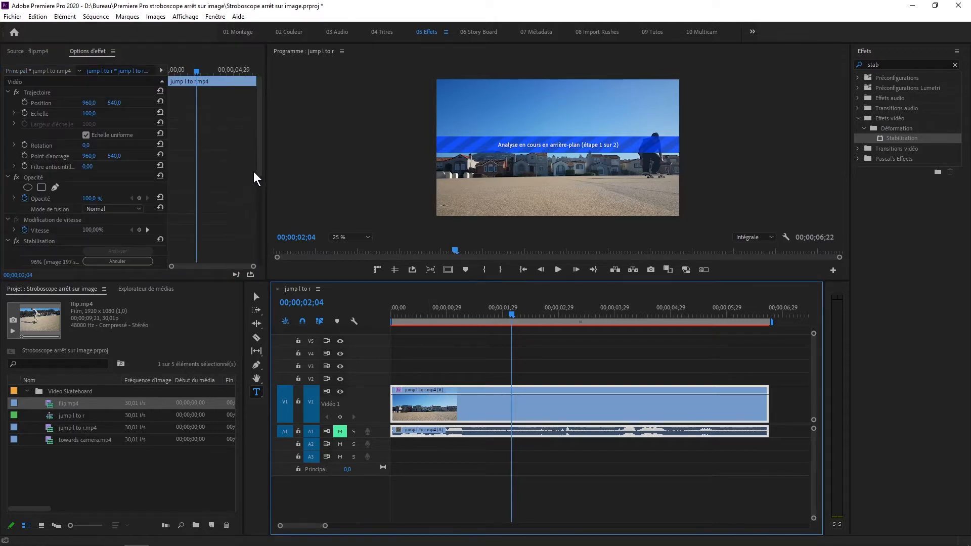
pyautogui.moveTo(259, 174); pyautogui.dragTo(262, 226)
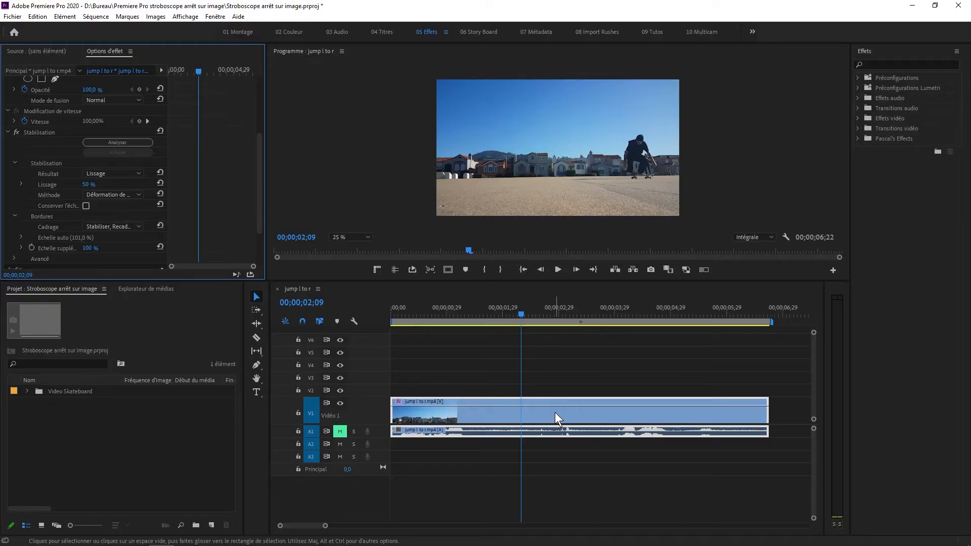
# - Nest the stabilised clip as "Sequence saut" and stack copies of the nested sequence on tracks V2 to V7
pyautogui.rightClick(555, 412)
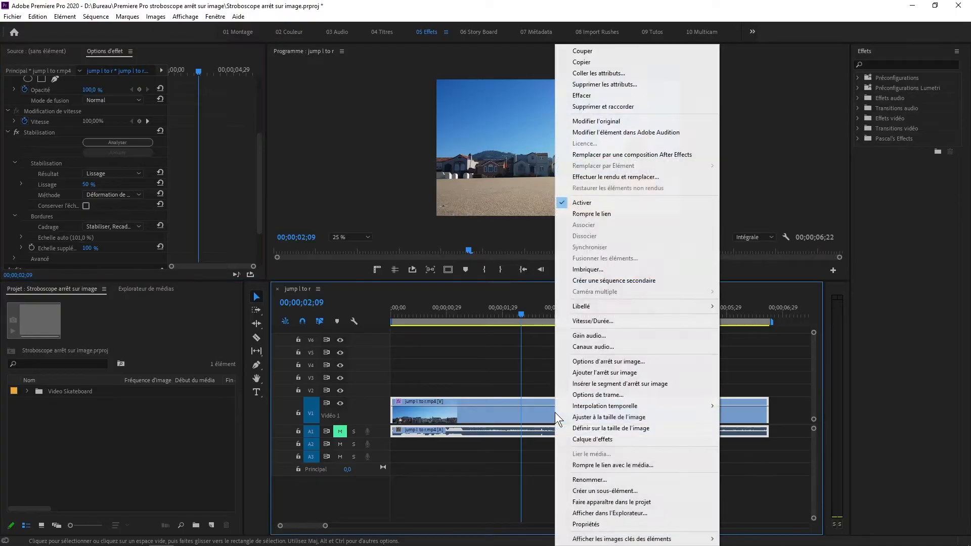
pyautogui.click(612, 273)
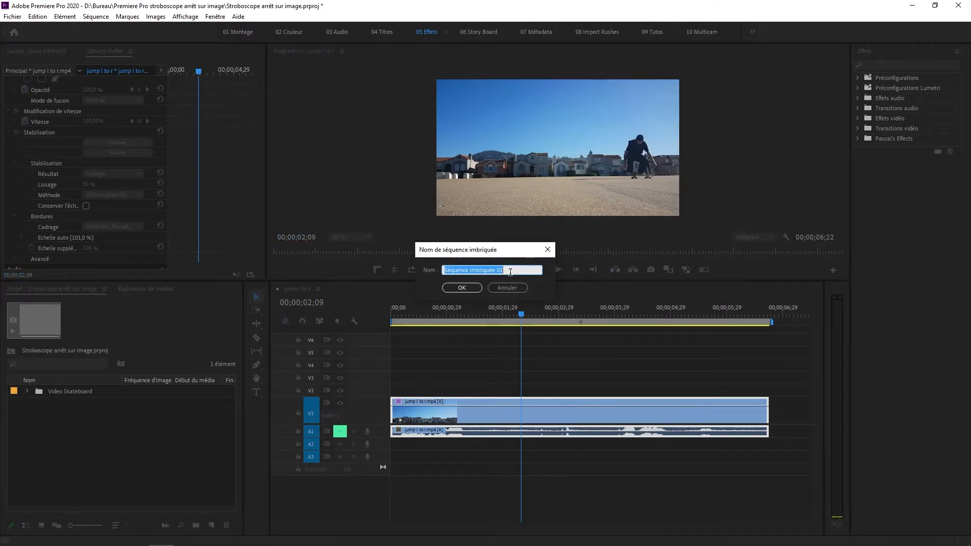
pyautogui.write('Sequence saut')
pyautogui.press('Return')
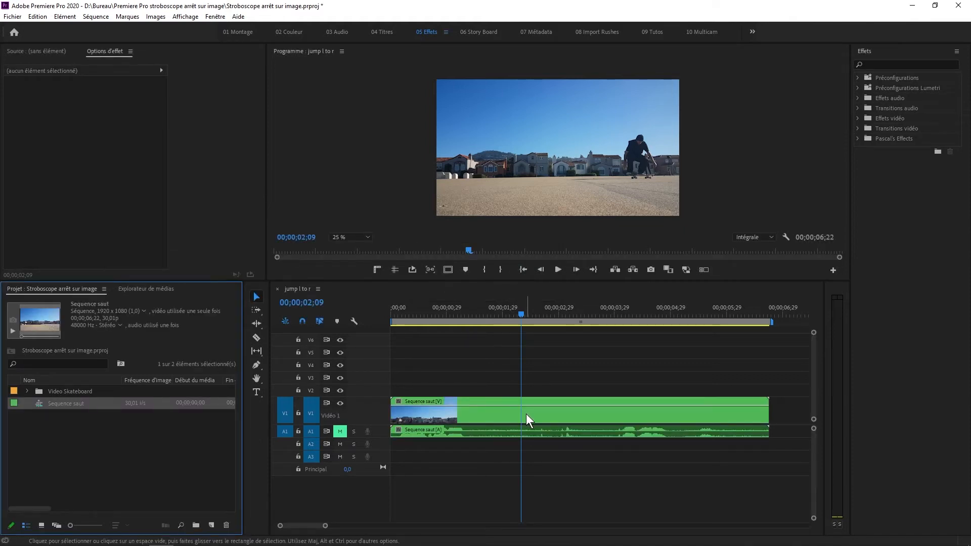
pyautogui.moveTo(526, 414); pyautogui.dragTo(529, 347)
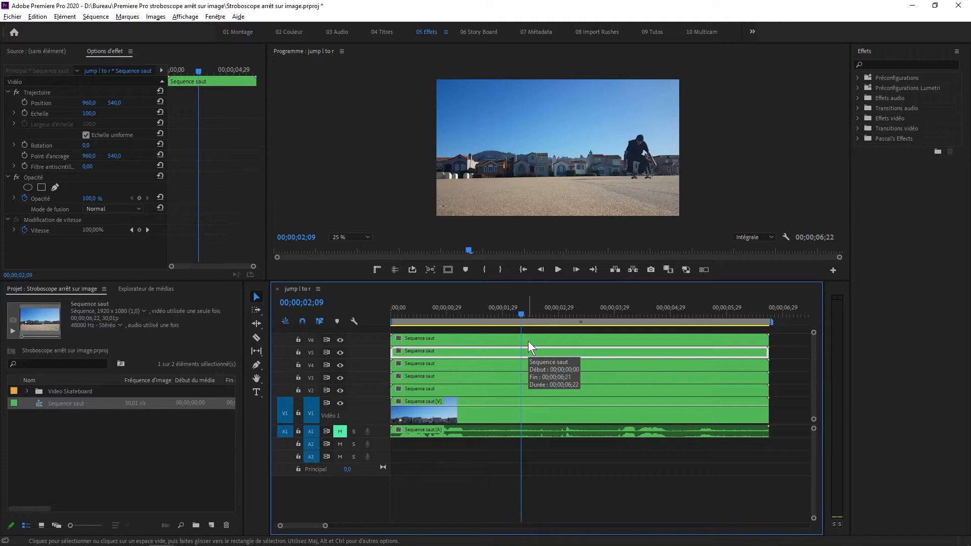
pyautogui.moveTo(528, 340); pyautogui.dragTo(504, 332)
# - Add a frame hold to the V2 copy at 00;00;01;29 and delete the portion before it
pyautogui.click(515, 383)
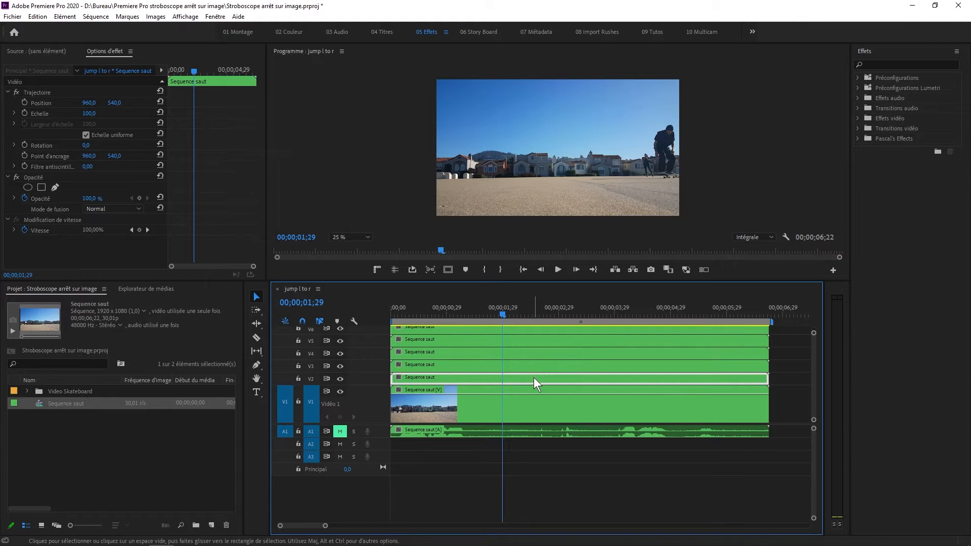
pyautogui.rightClick(534, 378)
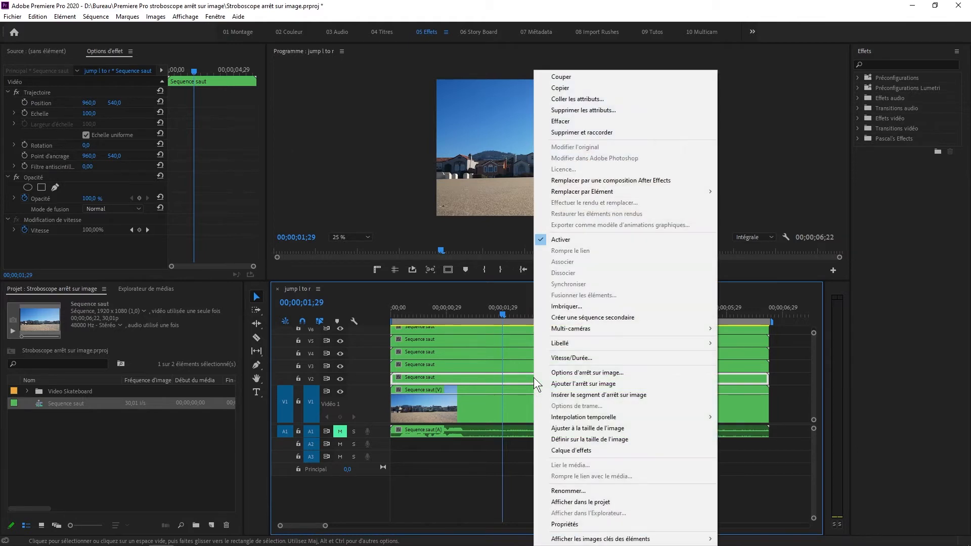
pyautogui.click(578, 385)
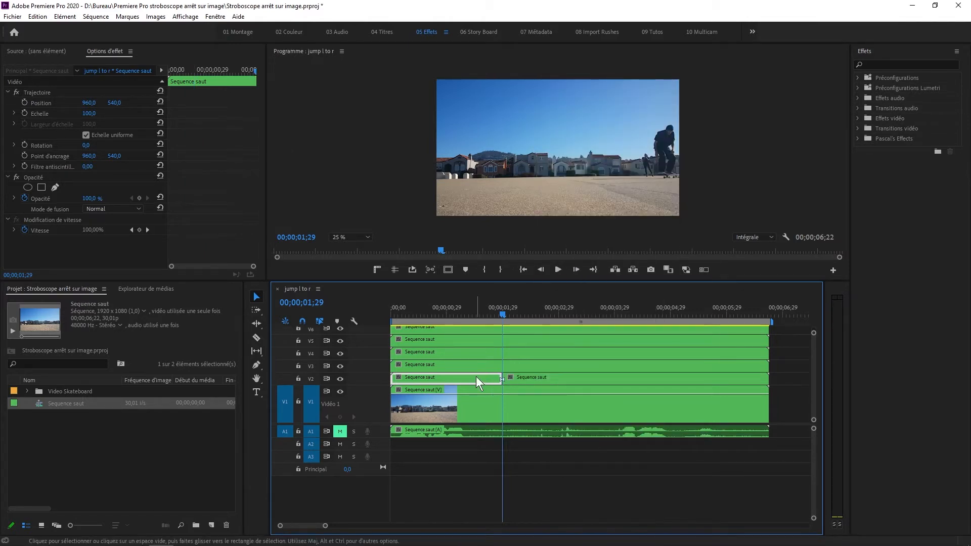
pyautogui.press('Delete')
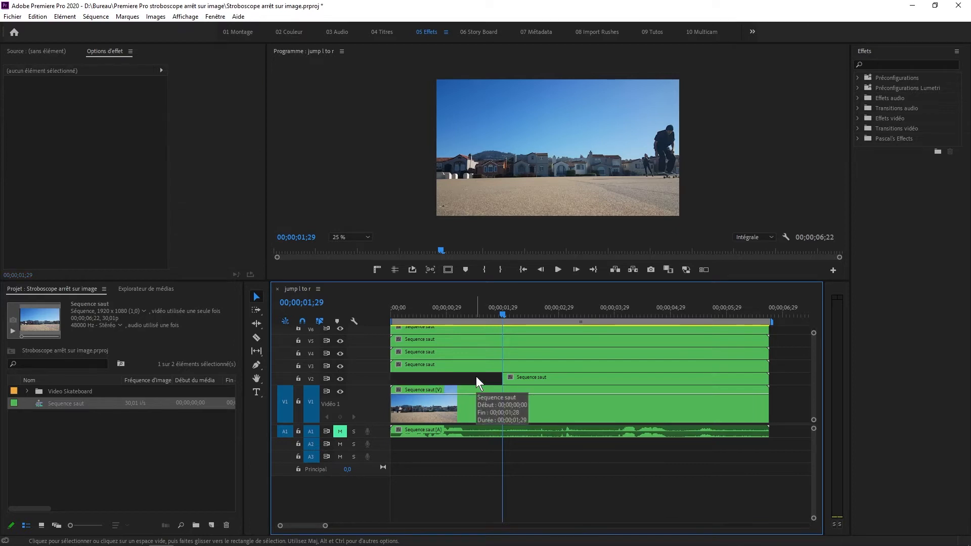
# - Add a frame hold to the V3 copy at 00;00;02;08 and delete the portion before it
pyautogui.click(507, 314)
pyautogui.moveTo(511, 314); pyautogui.dragTo(520, 318)
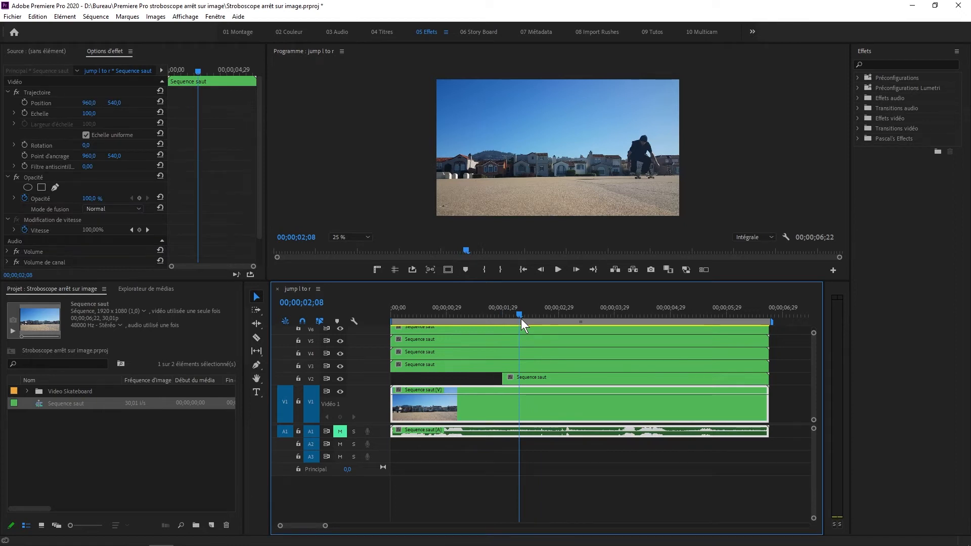
pyautogui.click(533, 366)
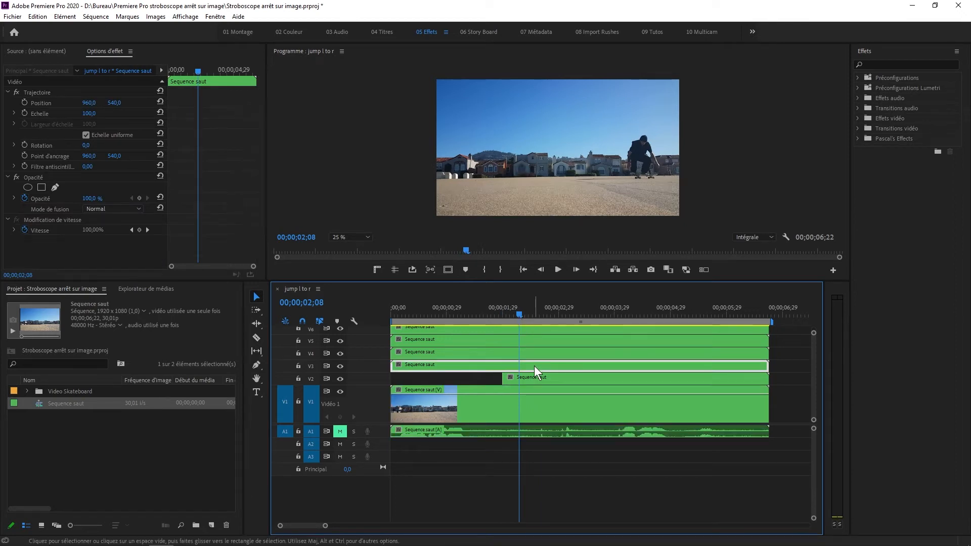
pyautogui.rightClick(534, 366)
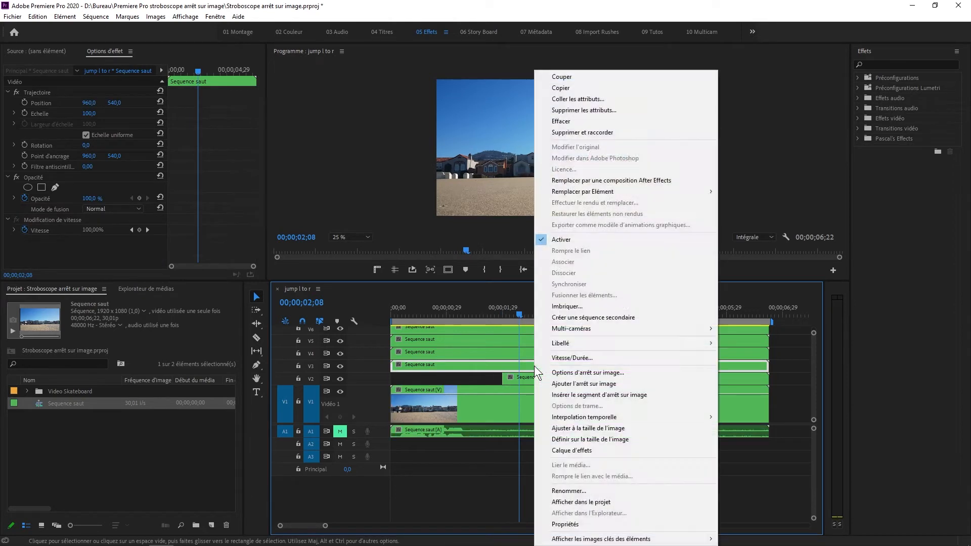
pyautogui.click(561, 385)
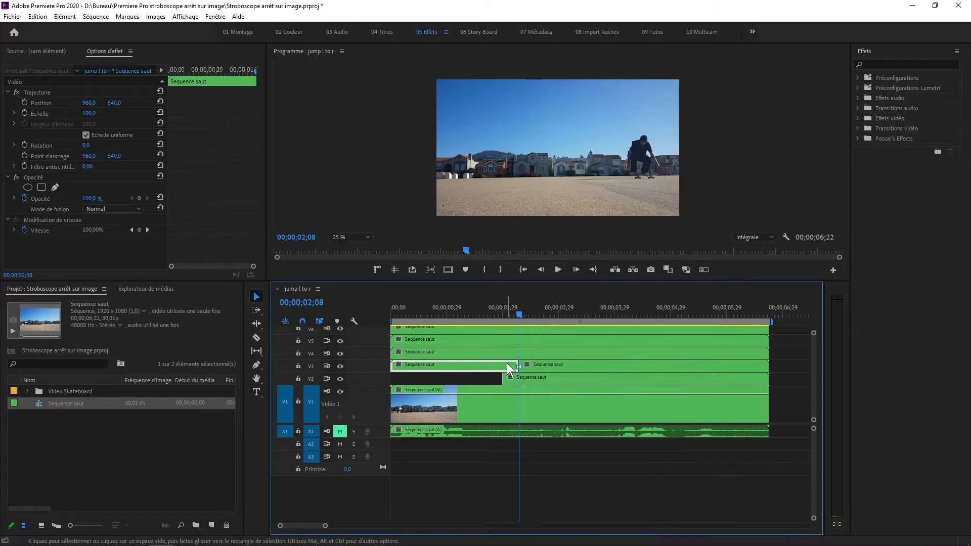
pyautogui.press('Delete')
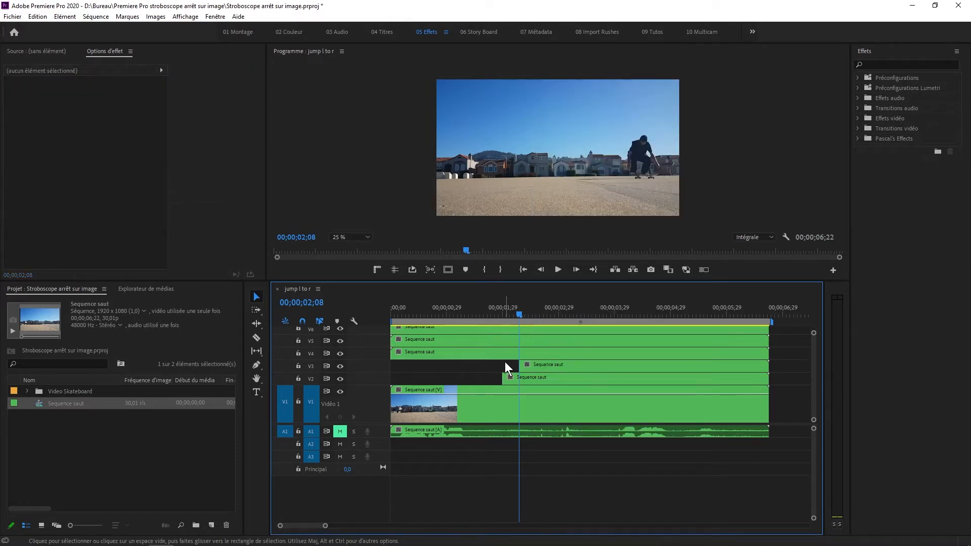
# - Add a frame hold to the V4 copy at 00;00;02;17 and delete the portion before it
pyautogui.click(523, 315)
pyautogui.moveTo(523, 315); pyautogui.dragTo(537, 317)
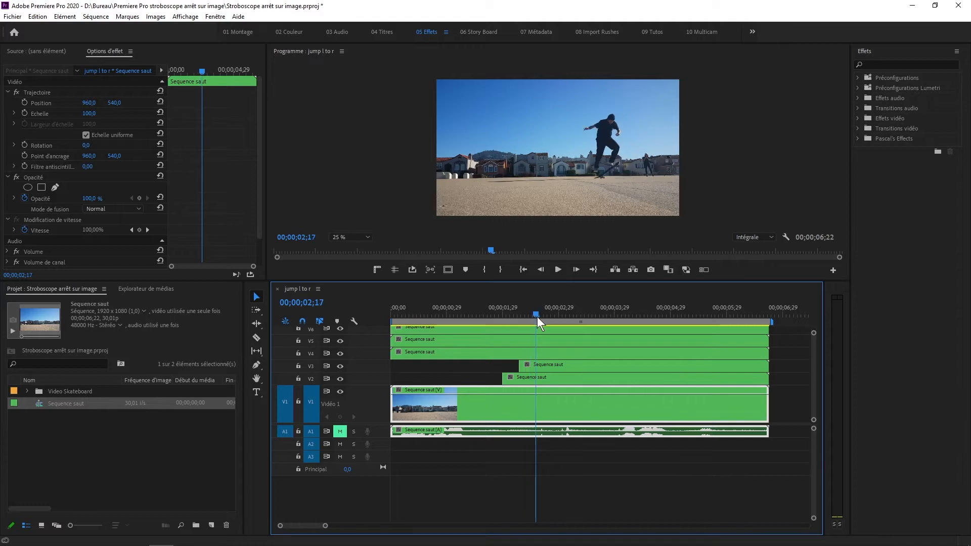
pyautogui.click(549, 348)
pyautogui.rightClick(548, 349)
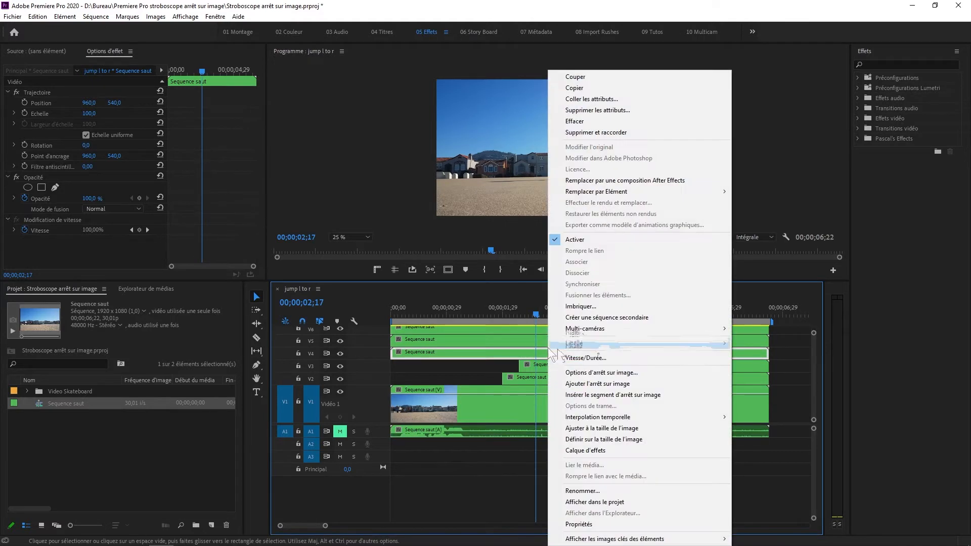
pyautogui.click(597, 385)
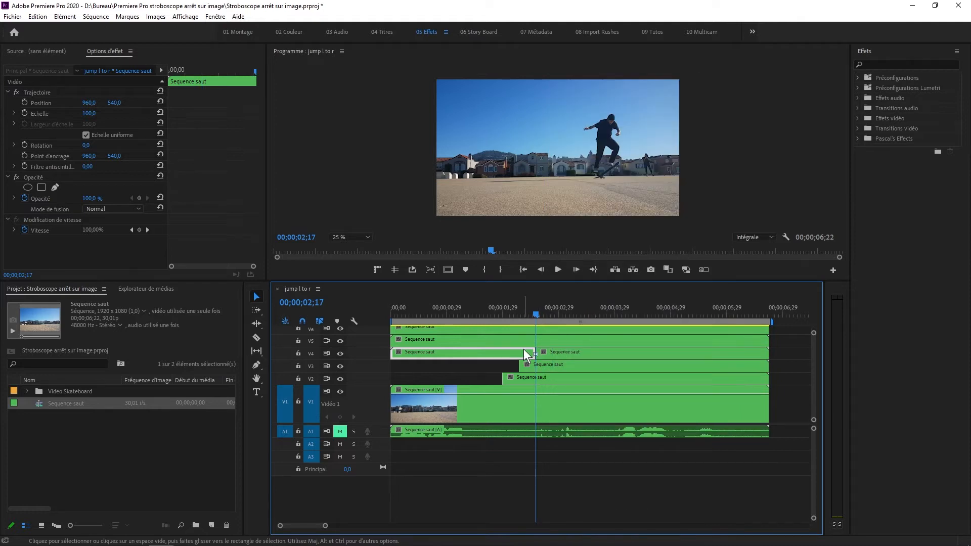
pyautogui.press('Delete')
# - Add a frame hold to the V5 copy at 00;00;02;25 and delete the portion before it
pyautogui.moveTo(543, 312); pyautogui.dragTo(553, 321)
pyautogui.click(565, 343)
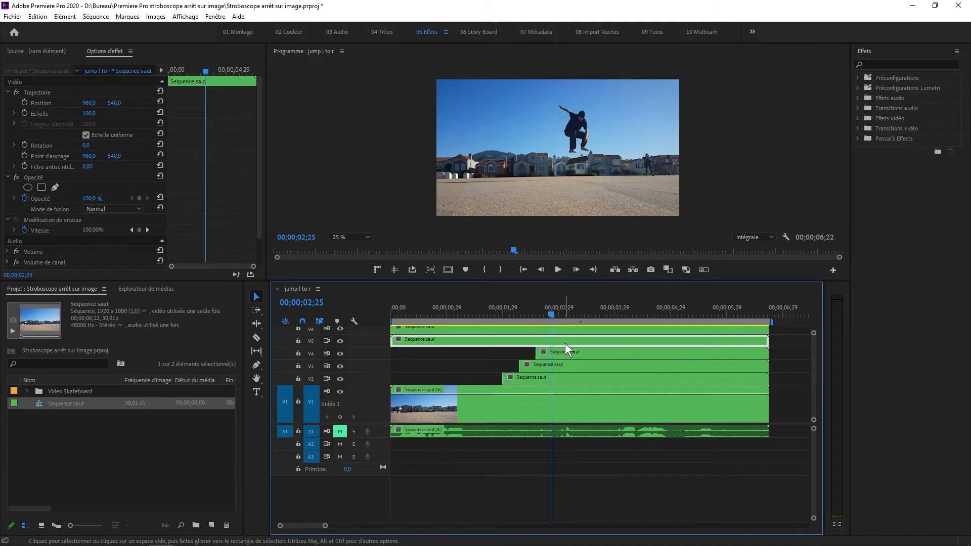
pyautogui.rightClick(565, 343)
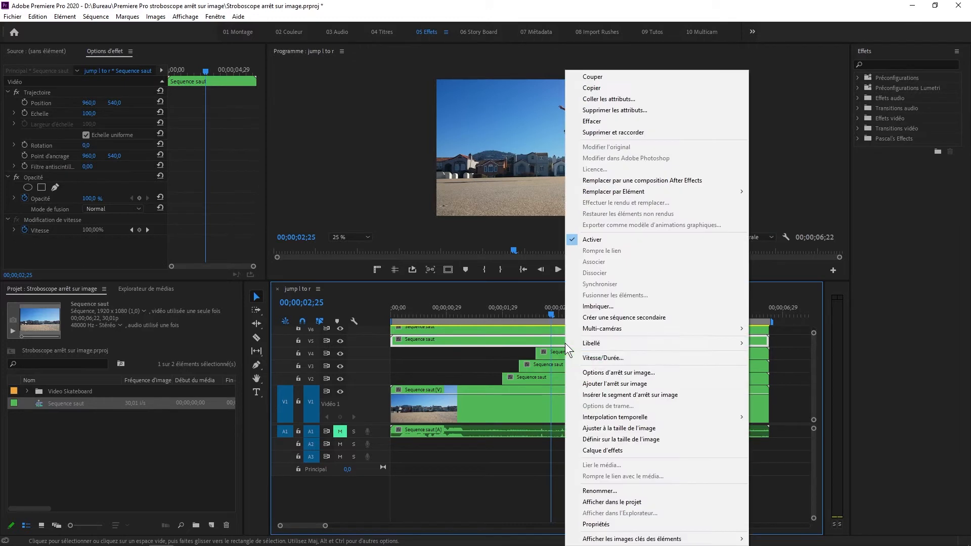
pyautogui.click(607, 384)
pyautogui.press('Delete')
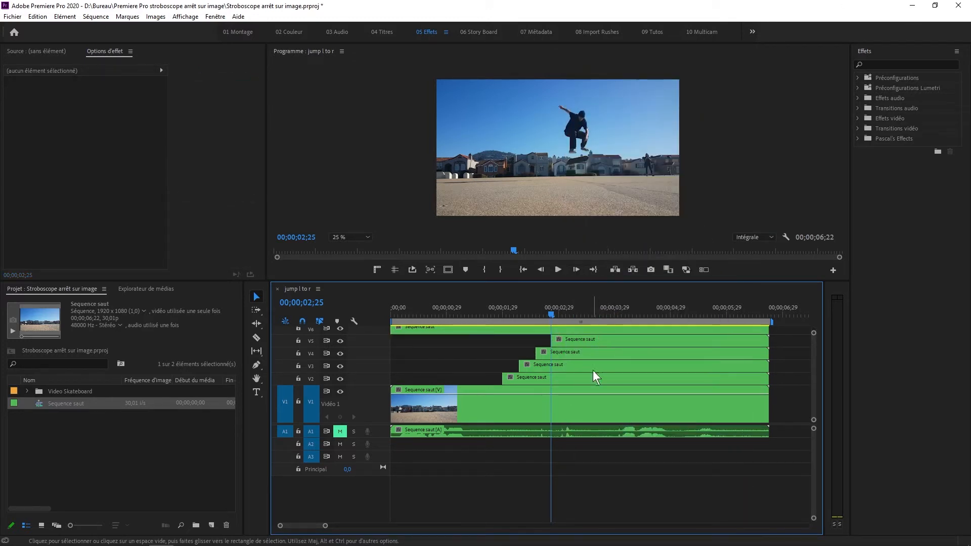
# - Add a frame hold to the V6 copy at 00;00;03;04 and delete the portion before it
pyautogui.moveTo(383, 425); pyautogui.dragTo(383, 481)
pyautogui.moveTo(552, 322); pyautogui.dragTo(568, 345)
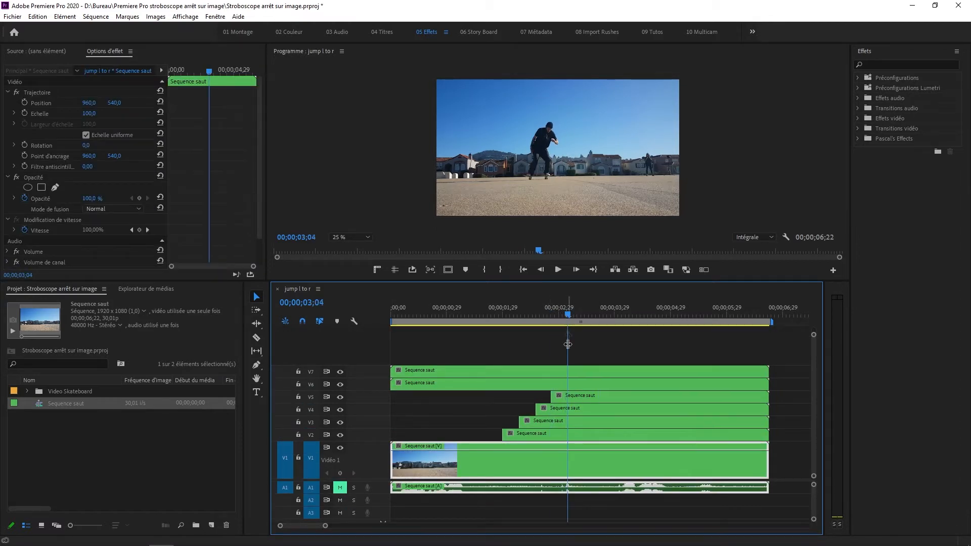
pyautogui.click(572, 385)
pyautogui.rightClick(572, 386)
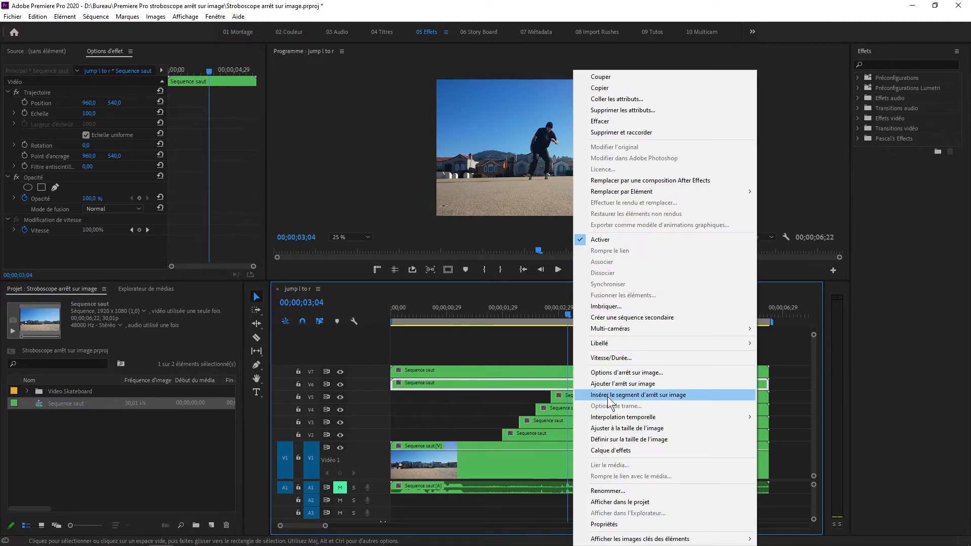
pyautogui.click(612, 385)
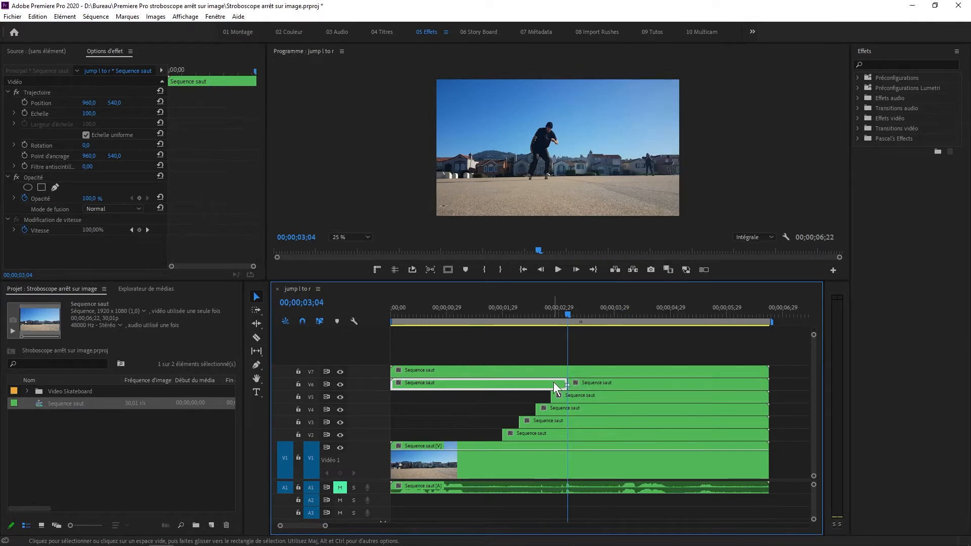
pyautogui.press('Delete')
# - Add a frame hold to the V7 copy at 00;00;03;13 and delete the portion before it
pyautogui.click(585, 315)
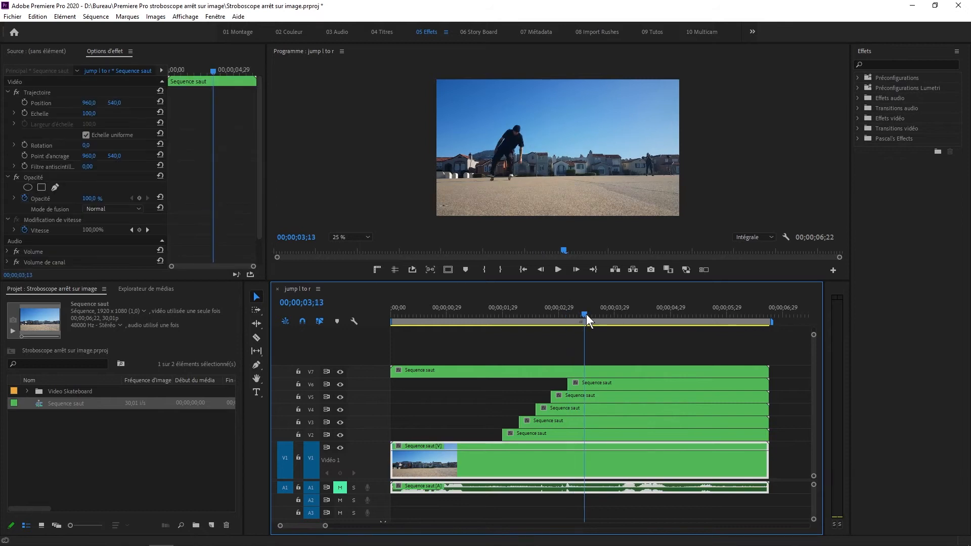
pyautogui.click(591, 372)
pyautogui.rightClick(590, 371)
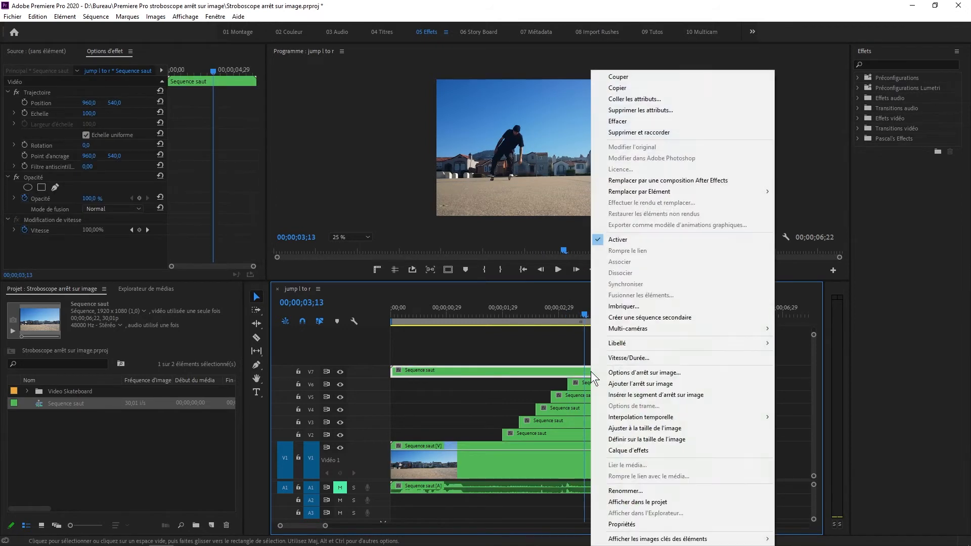
pyautogui.click(622, 386)
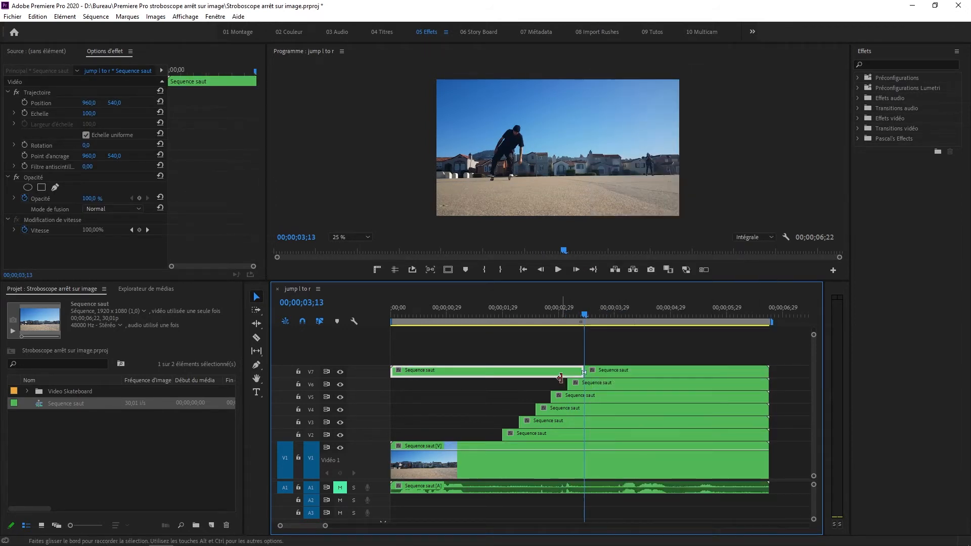
pyautogui.press('Delete')
# - Play the sequence from its start and scrub back through the jump to check the staggered frame holds
pyautogui.press('Home')
pyautogui.click(721, 270)
pyautogui.press('space')
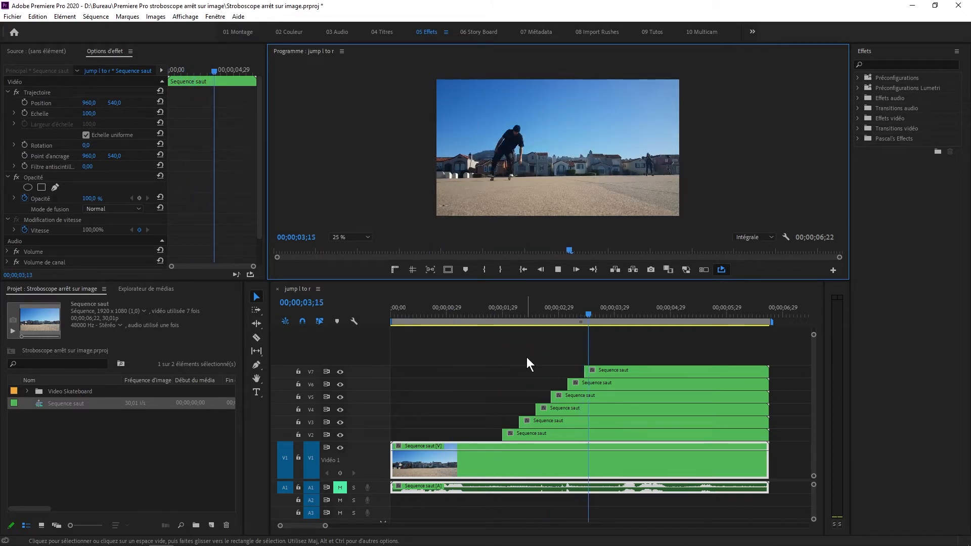
pyautogui.click(526, 357)
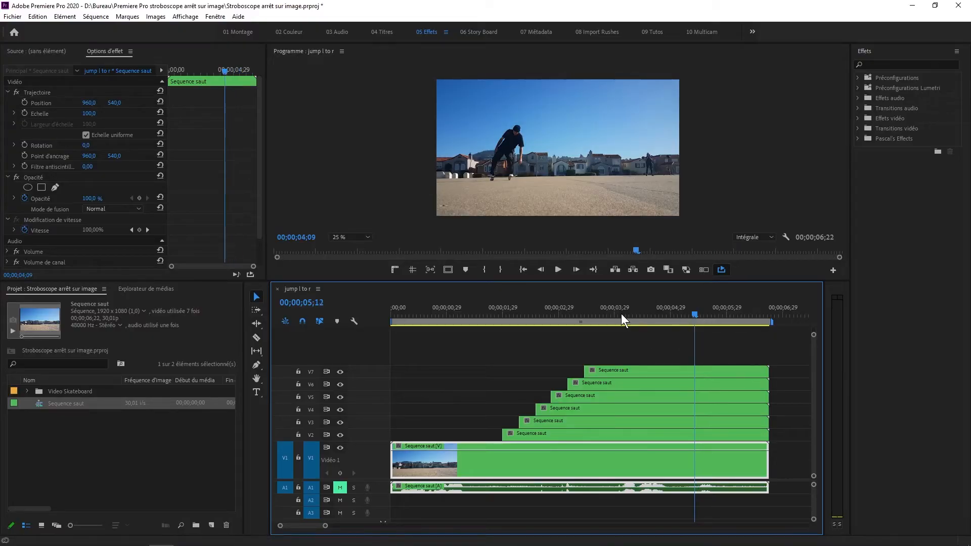
pyautogui.moveTo(621, 314); pyautogui.dragTo(548, 351)
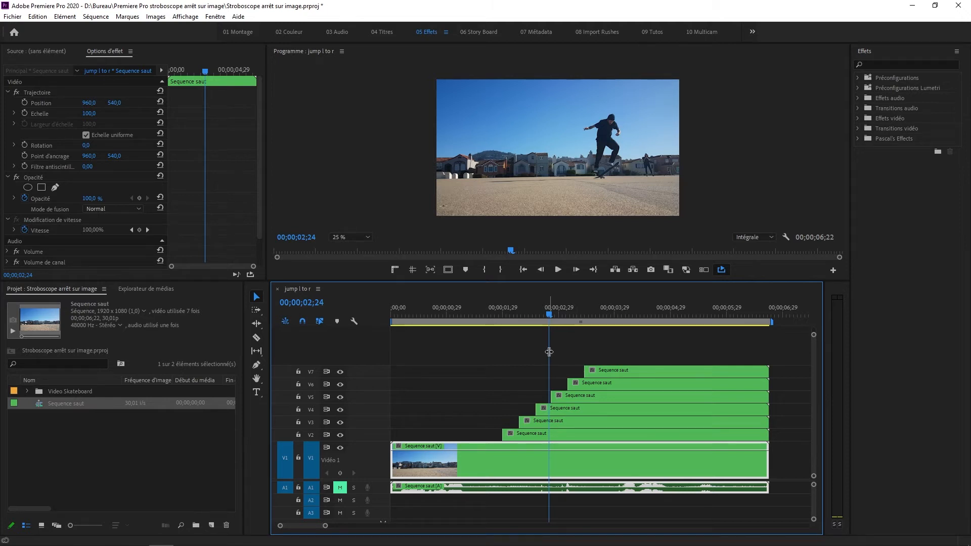
# - Set the blend mode of the frozen V2 clip to Couleur plus foncée, with the playhead at 00;00;02;04
pyautogui.moveTo(549, 311); pyautogui.dragTo(511, 320)
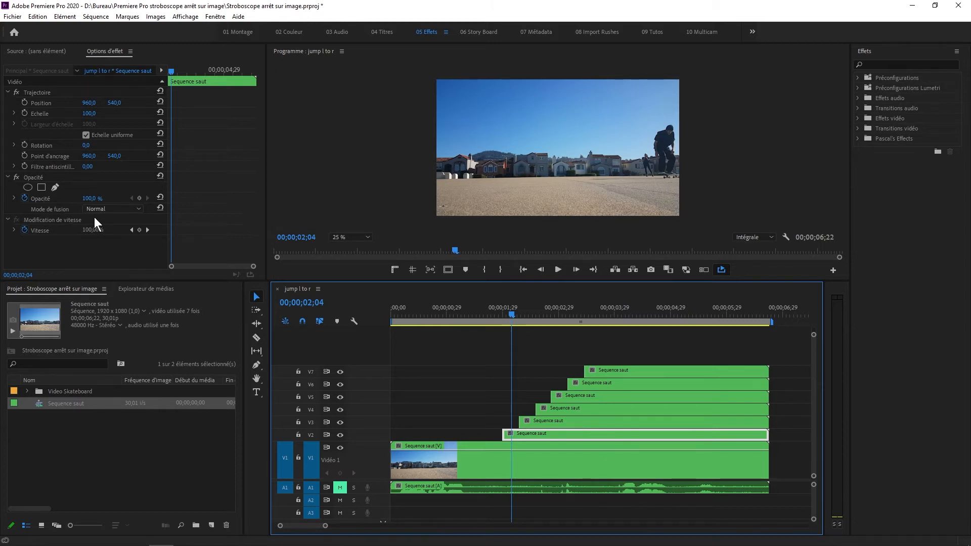
pyautogui.click(120, 209)
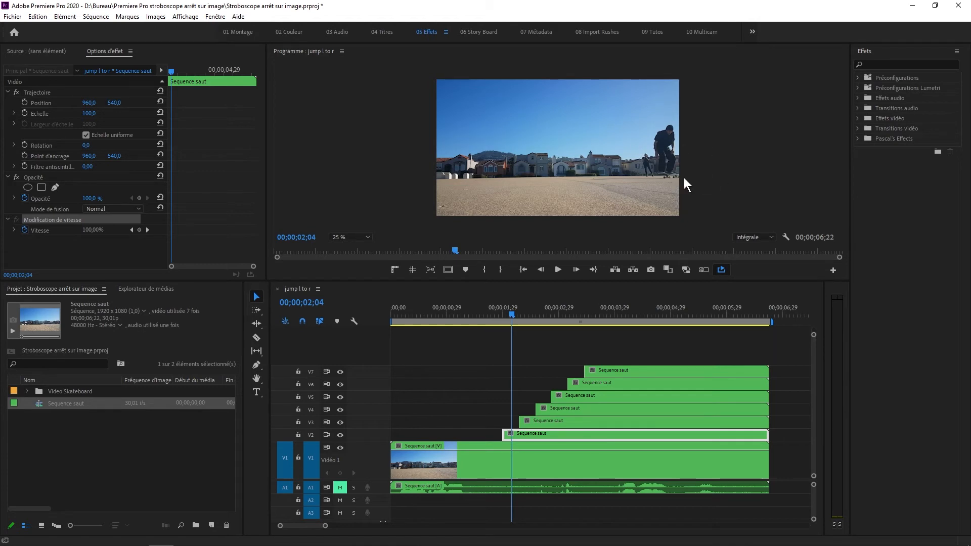
pyautogui.click(133, 207)
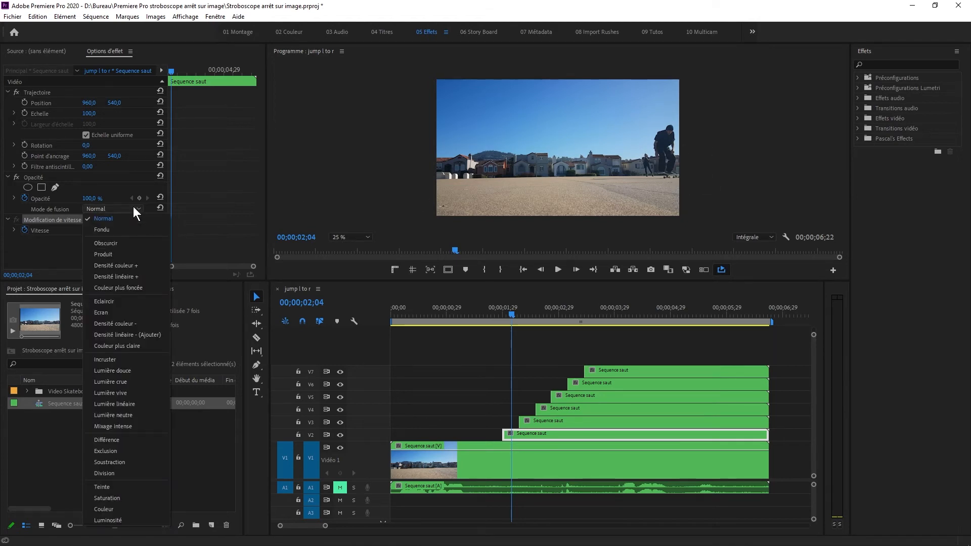
pyautogui.click(144, 287)
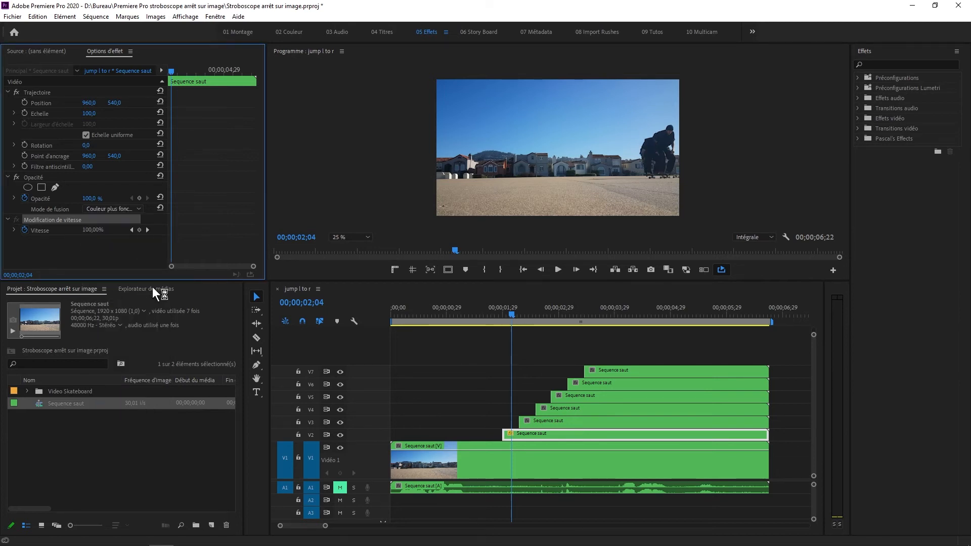
# - Paste the V2 clip's Trajectoire and Opacité attributes onto the frozen clips on V3 to V7
pyautogui.moveTo(512, 314); pyautogui.dragTo(516, 367)
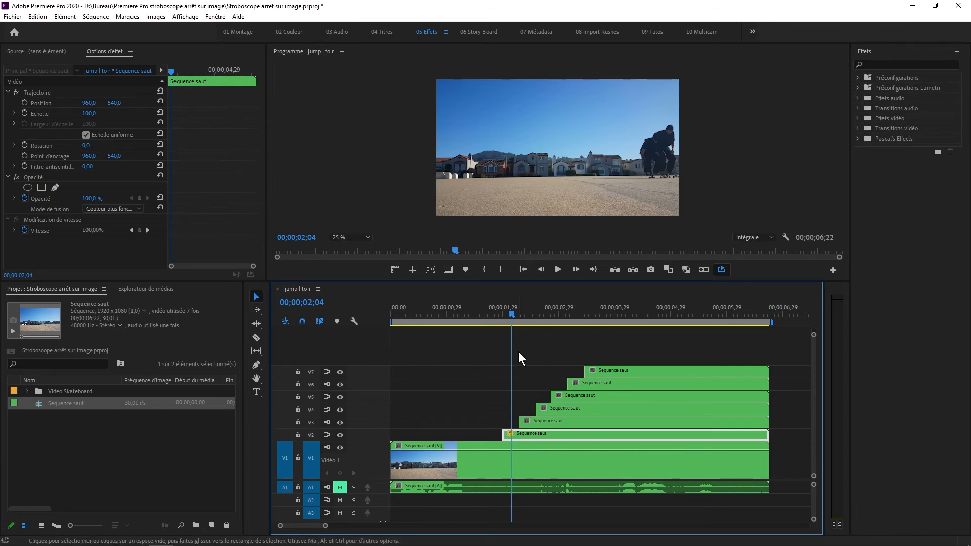
pyautogui.moveTo(521, 352); pyautogui.dragTo(653, 421)
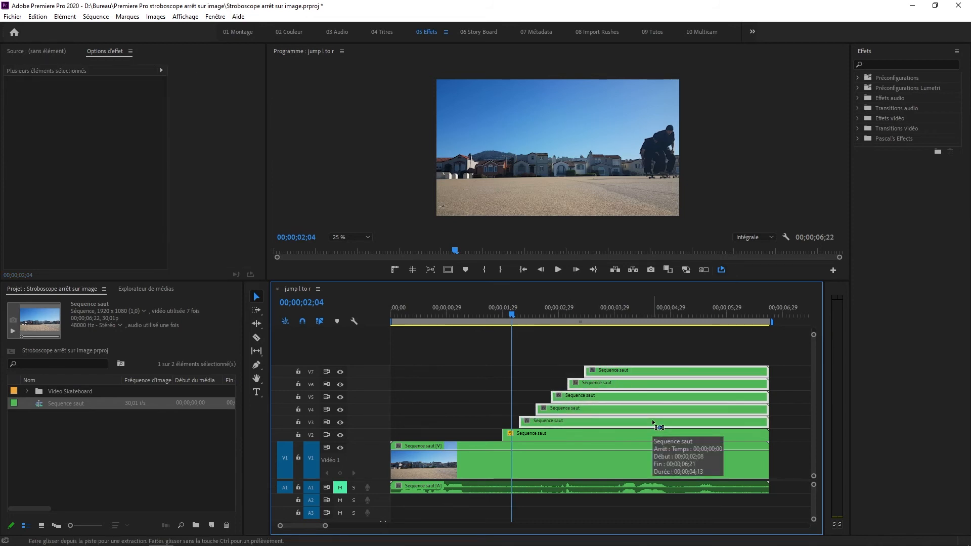
pyautogui.hotkey('ctrl', 'alt', 'v')
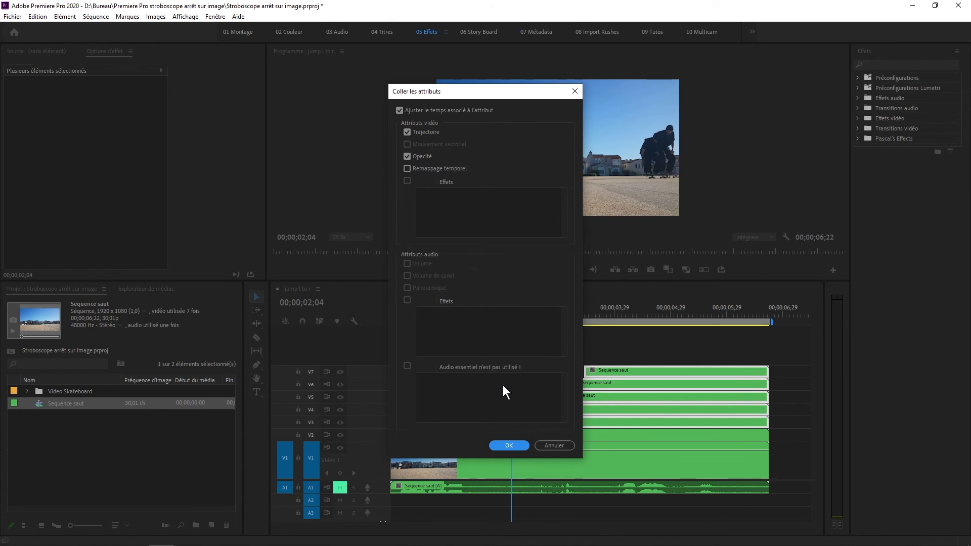
pyautogui.click(521, 447)
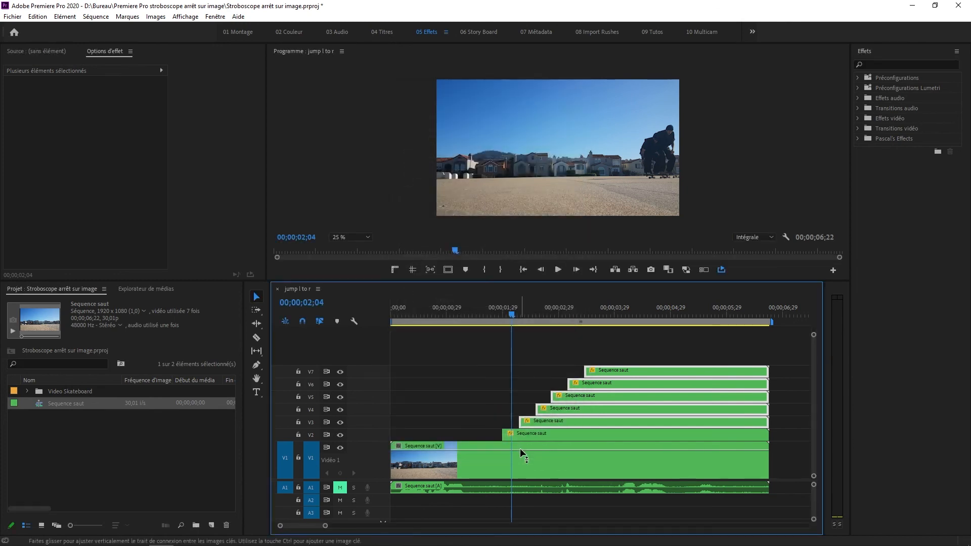
# - Play the jump, then replay the sequence from its start to check the blended freeze frames
pyautogui.press('space')
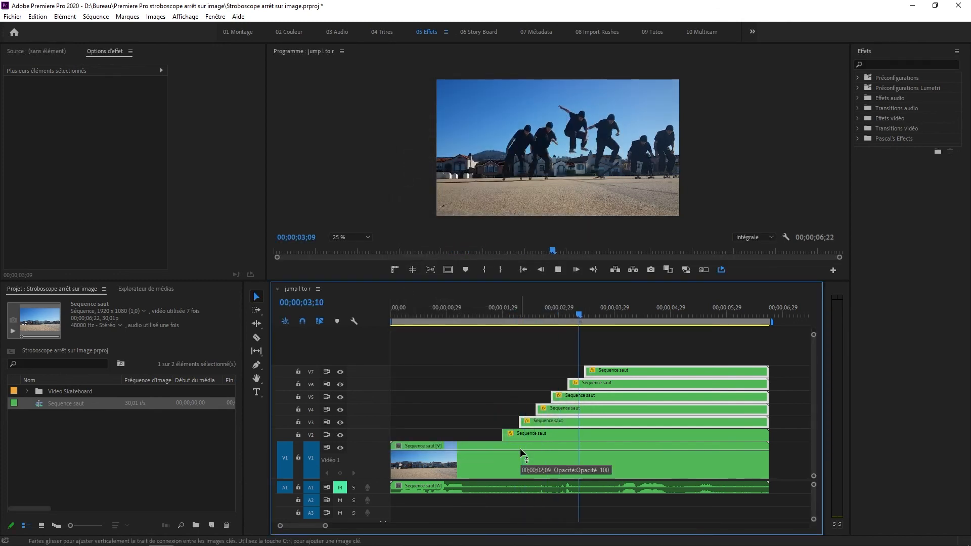
pyautogui.click(520, 448)
pyautogui.moveTo(632, 312); pyautogui.dragTo(379, 365)
pyautogui.press('space')
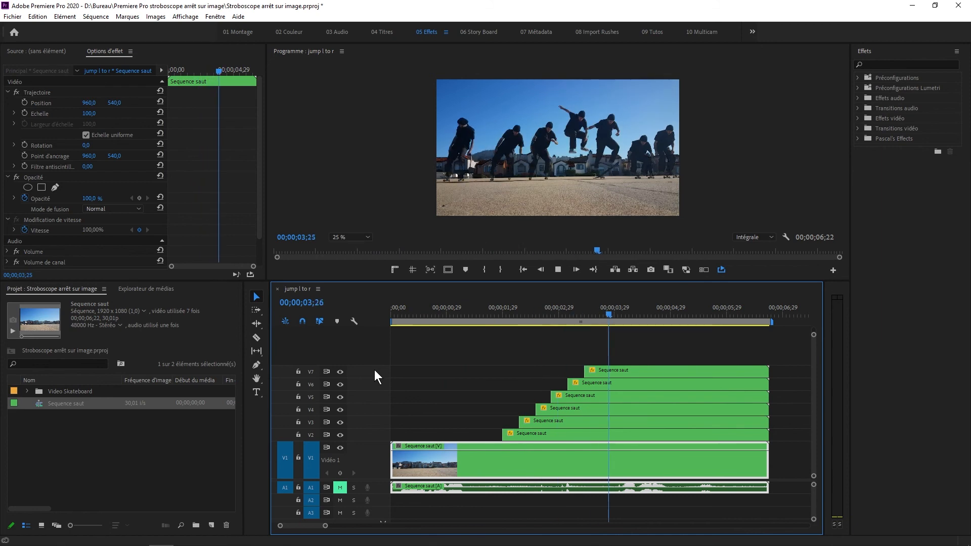
pyautogui.press('space')
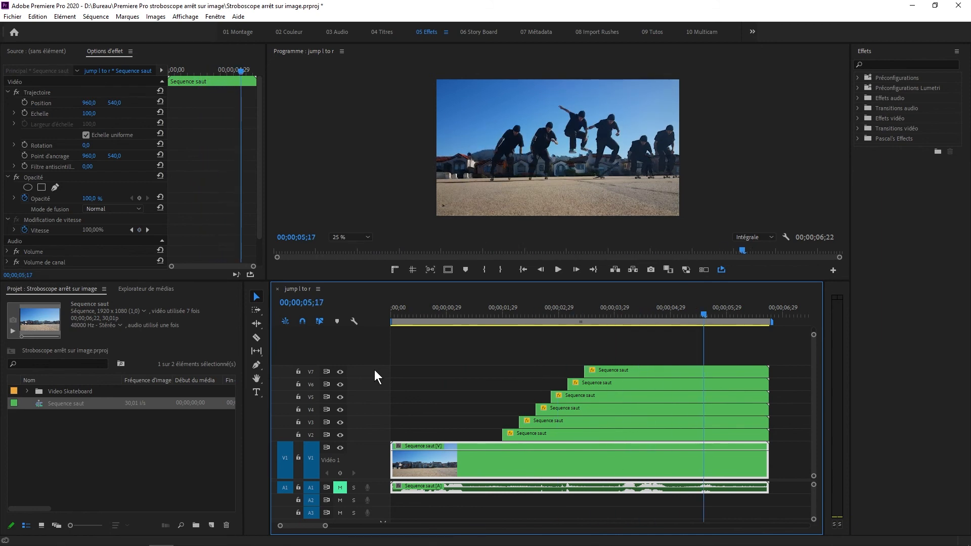